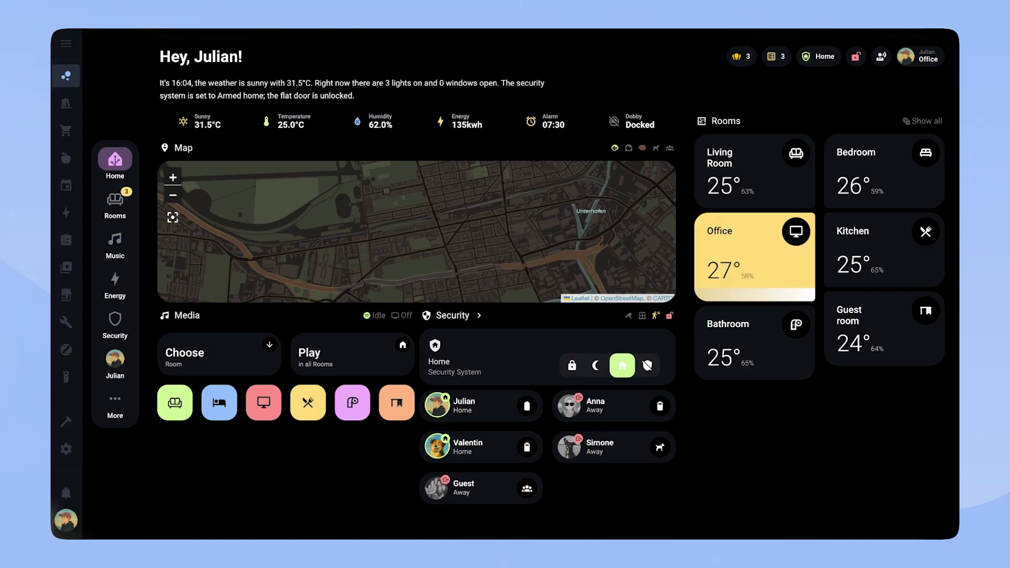
Step: Look through the overview of all lights, then close it
click(739, 57)
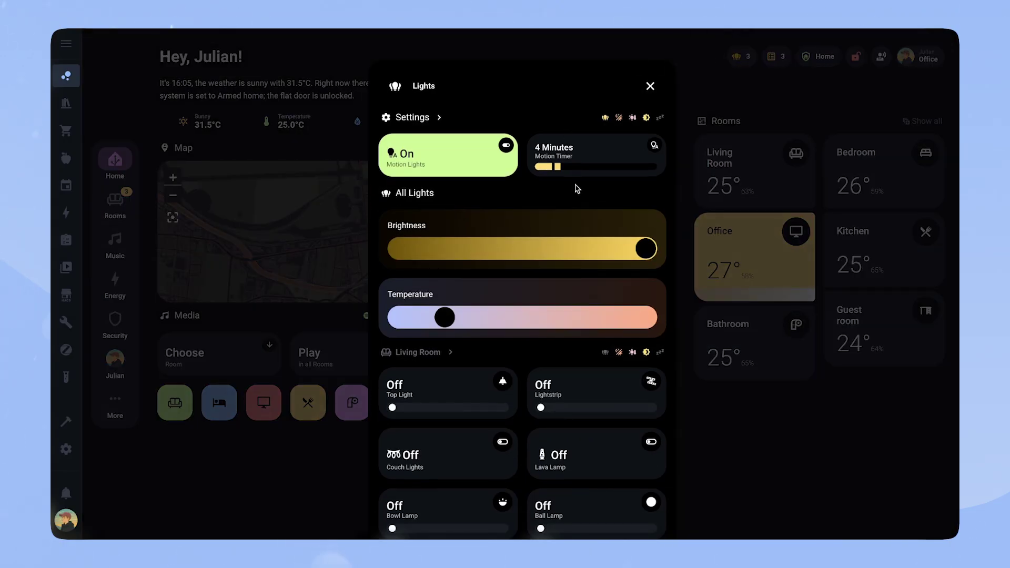
scroll(612, 271, down, 3)
scroll(613, 272, down, 3)
scroll(613, 272, up, 8)
click(650, 86)
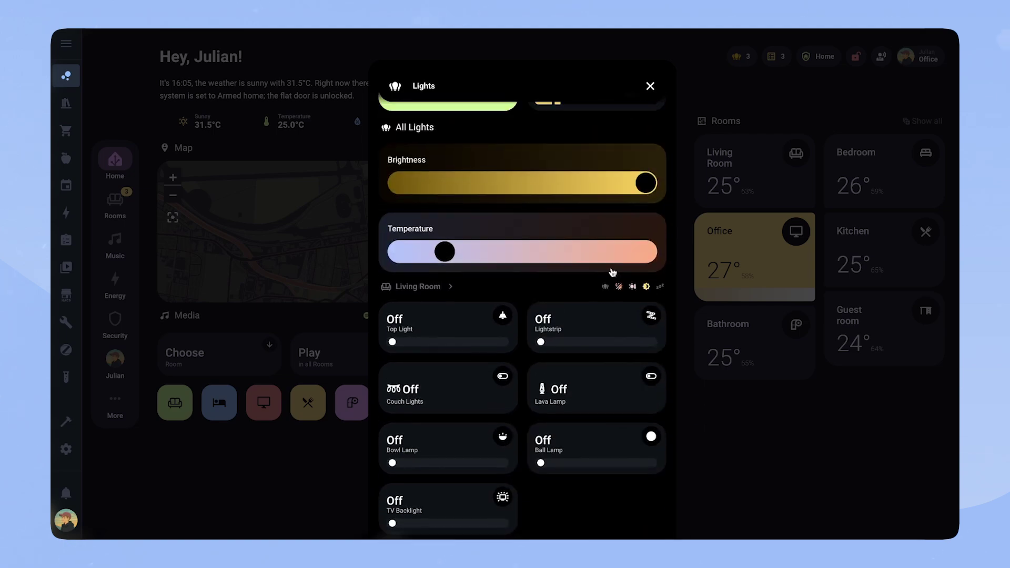
Step: Glance at the security system details, then view the weather forecast for the whole week
click(821, 57)
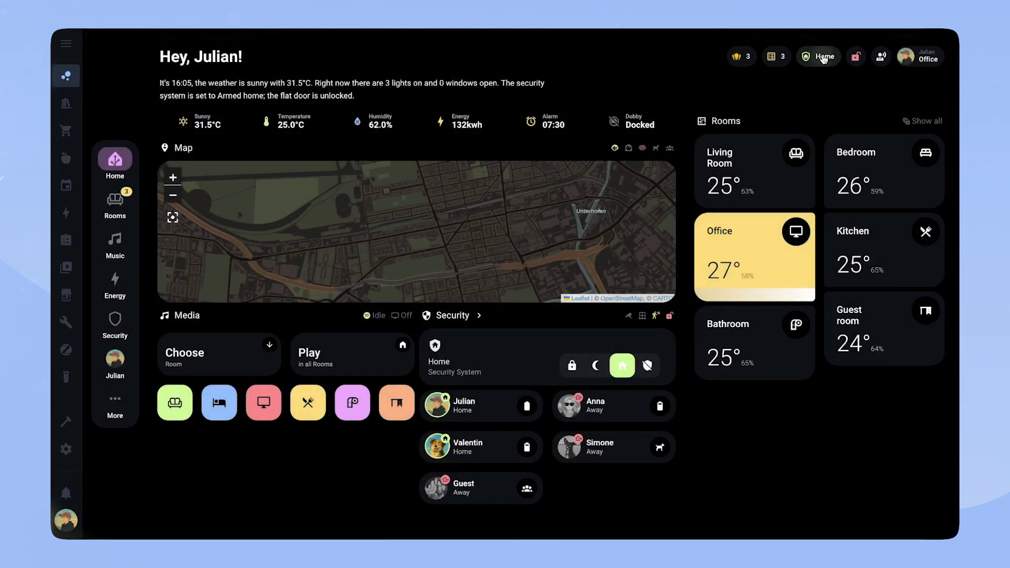
click(185, 143)
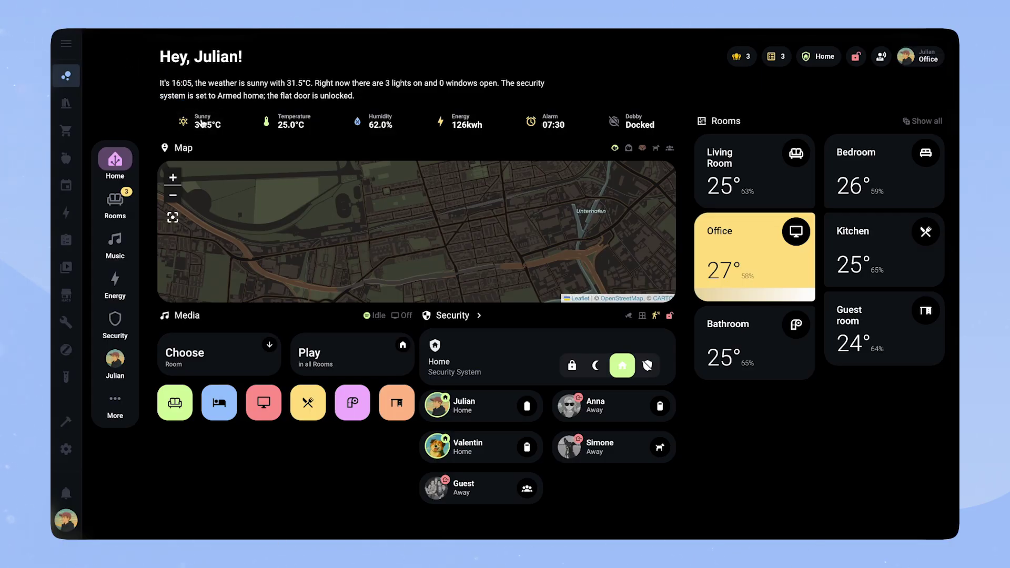
click(201, 123)
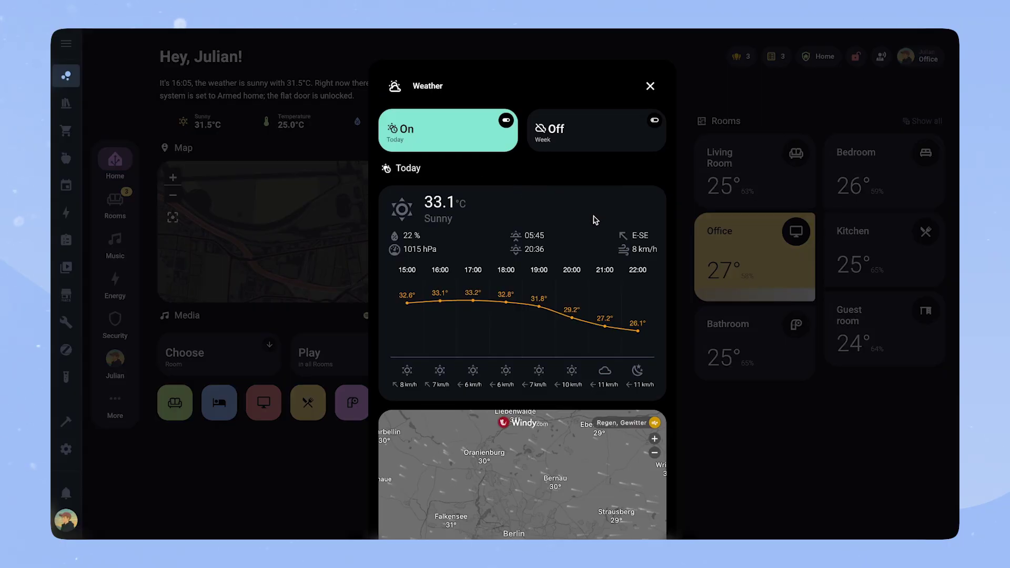
click(580, 151)
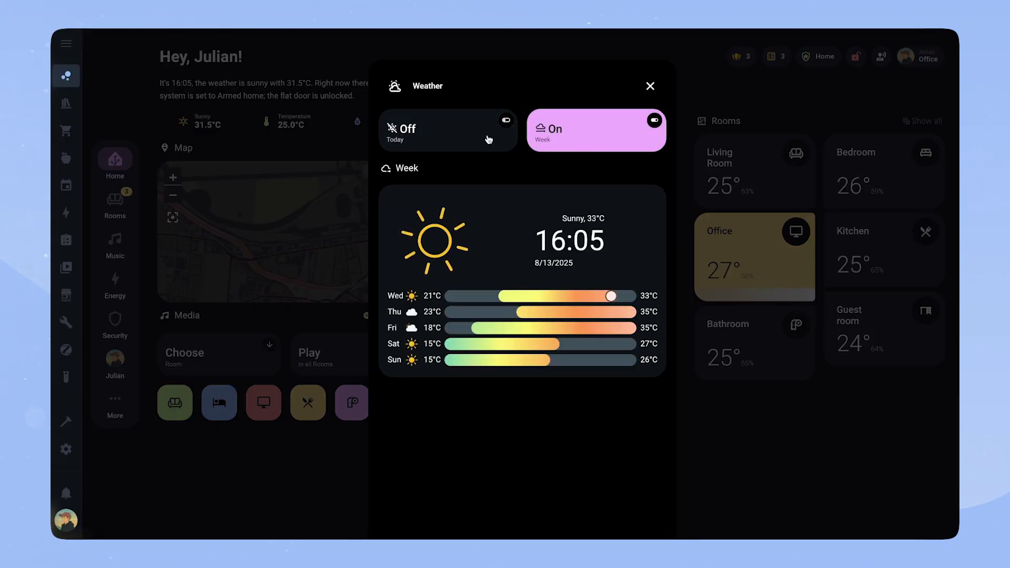
scroll(578, 158, down, 5)
click(650, 86)
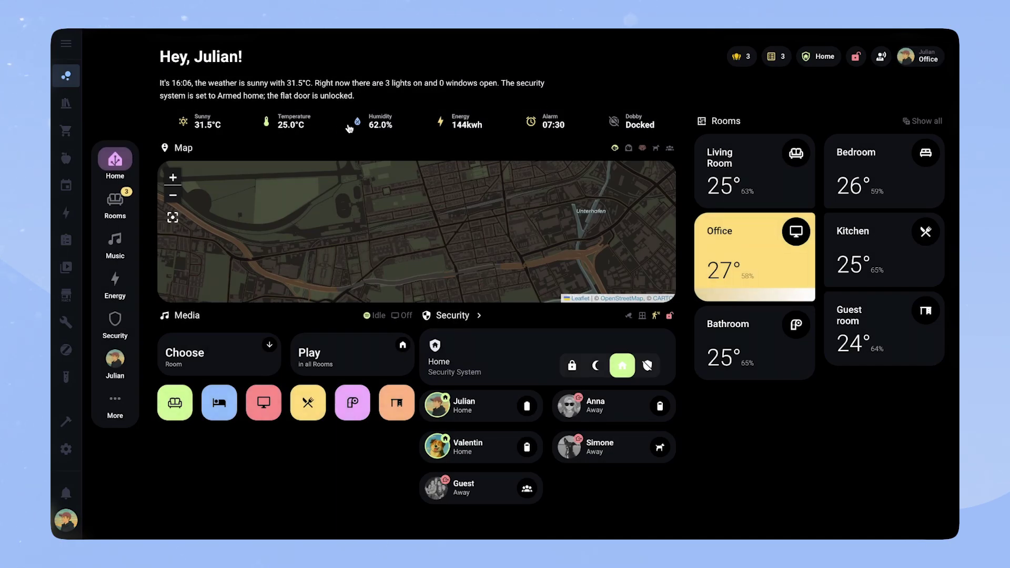
Step: Check the climate, alarm clock and vacuum robot popups one after another
click(297, 123)
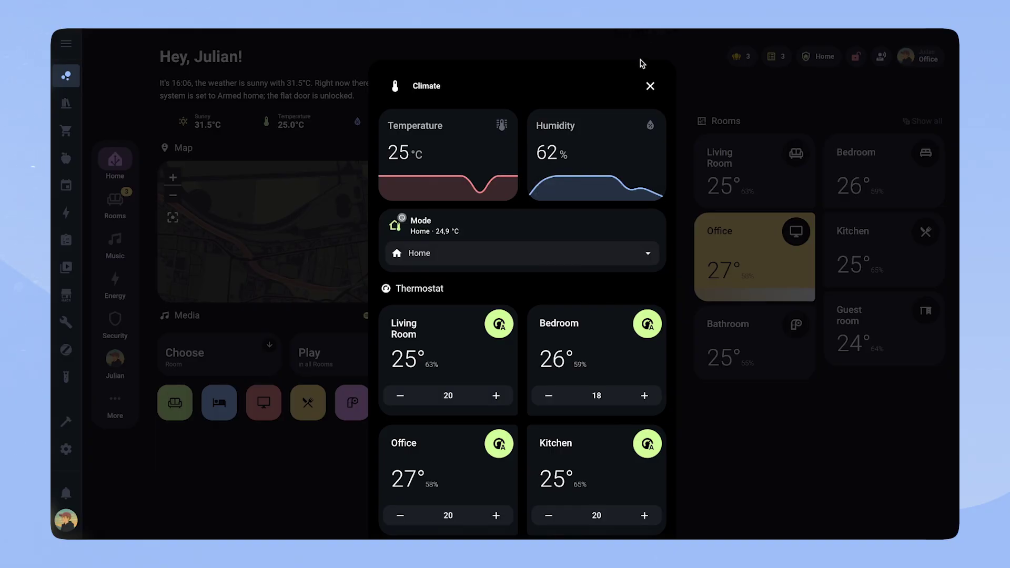
click(649, 86)
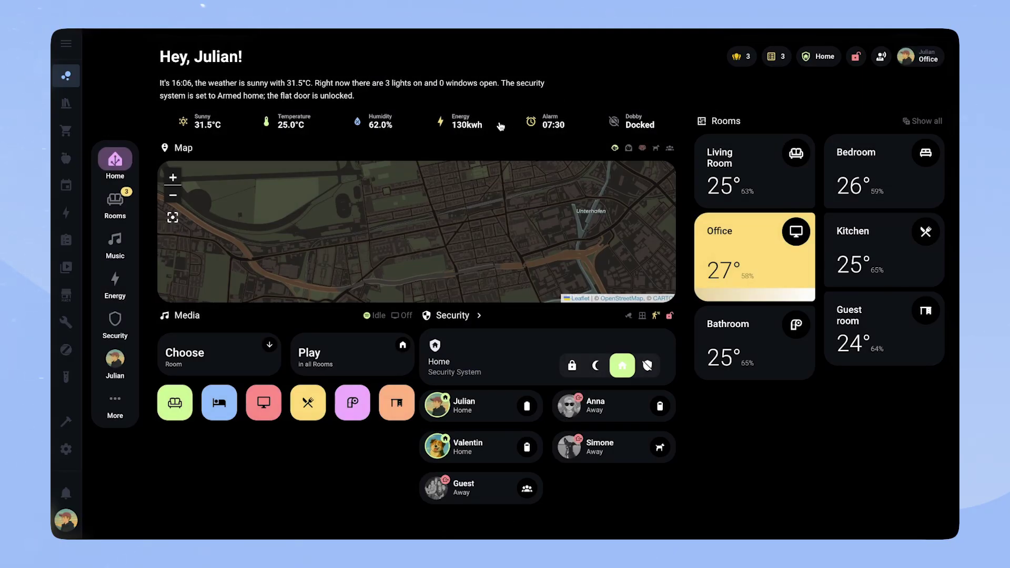
click(557, 125)
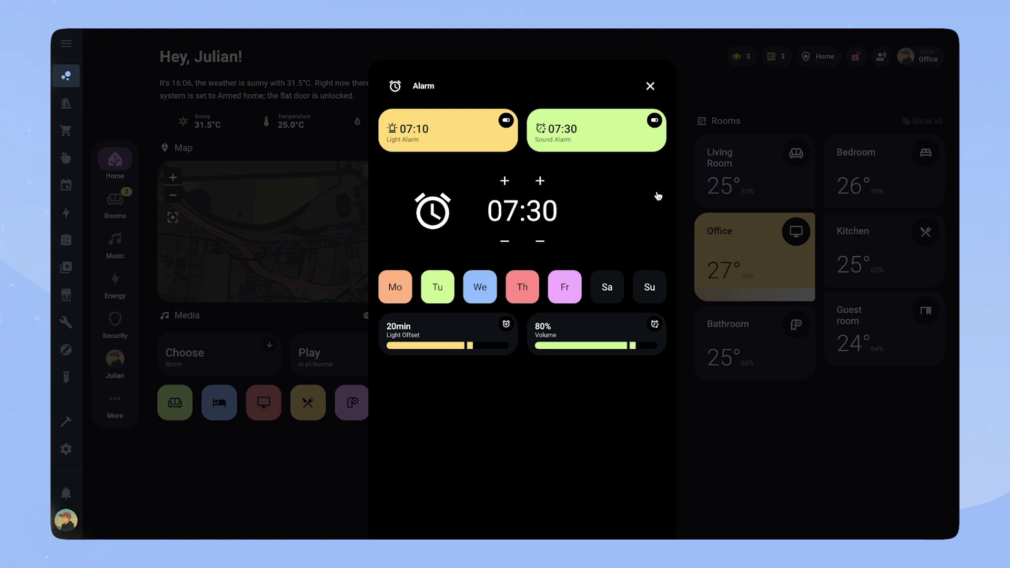
click(649, 86)
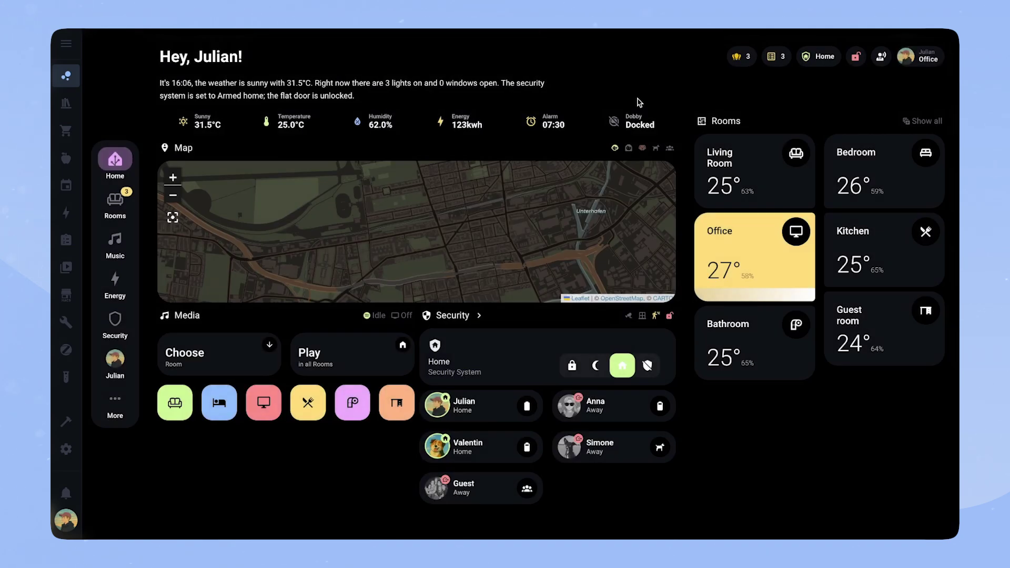
click(638, 123)
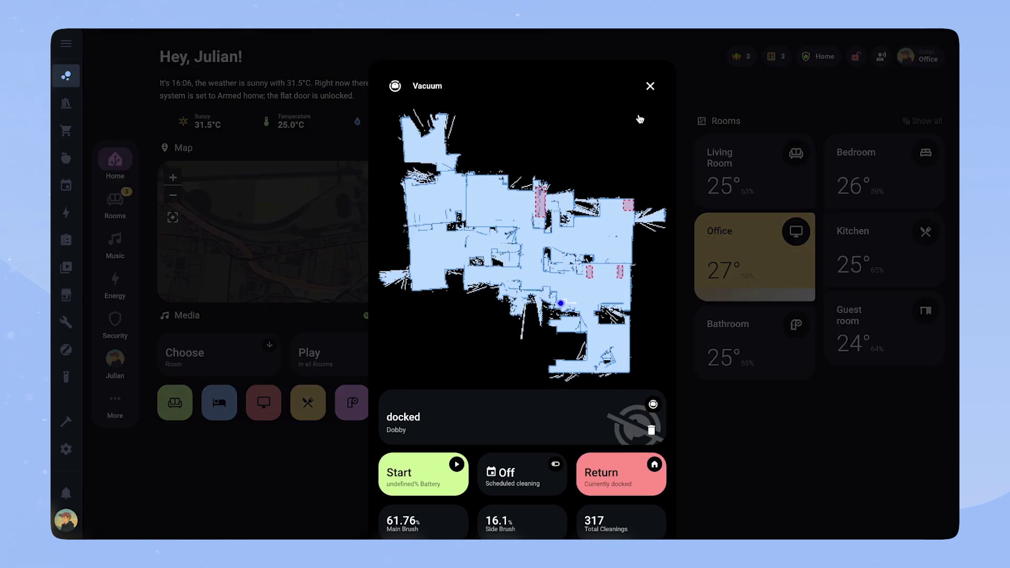
click(651, 87)
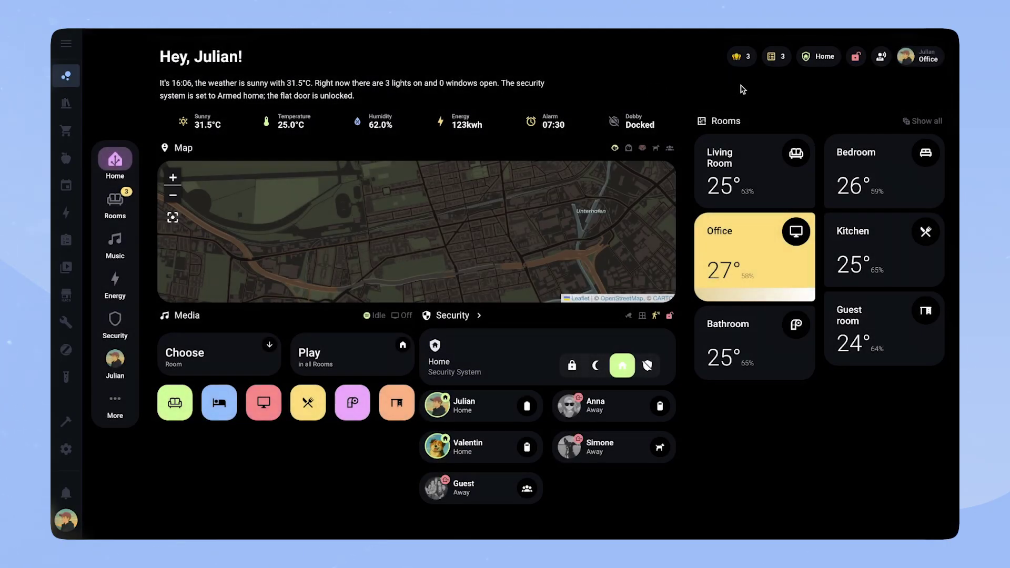
Step: Browse the Living Room details, then switch its lights on and back off
click(755, 173)
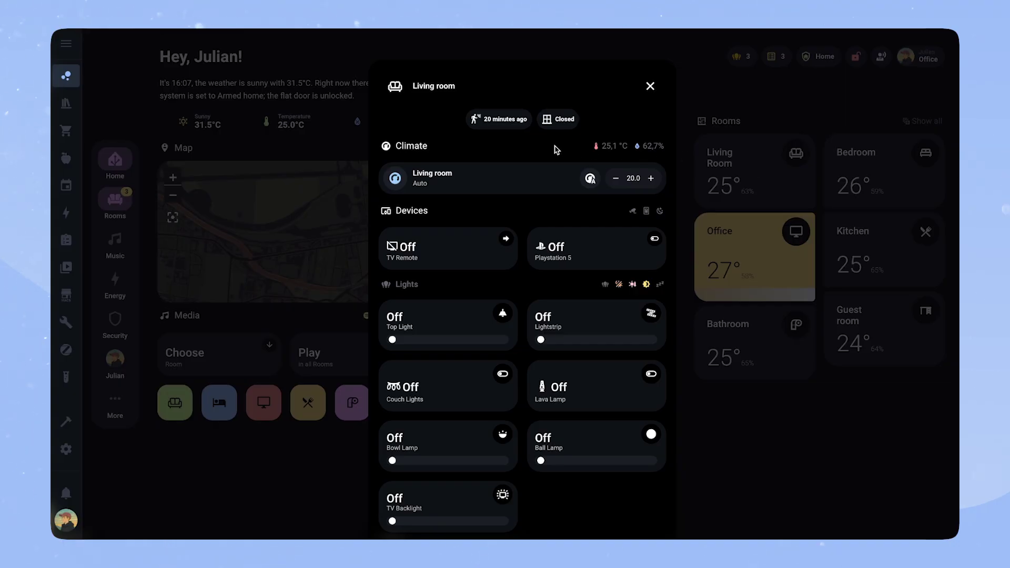
scroll(554, 151, down, 1)
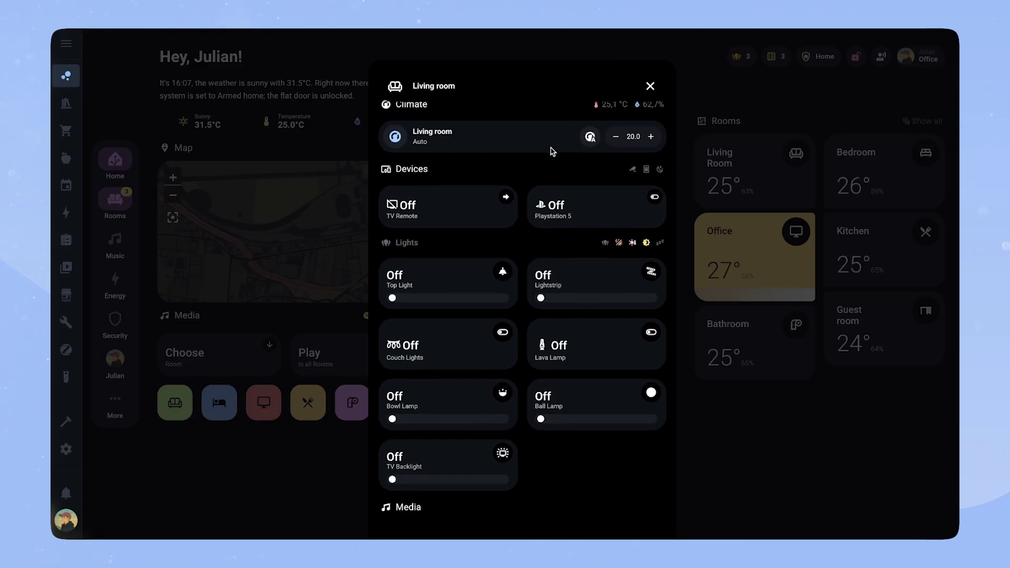
scroll(551, 152, down, 1)
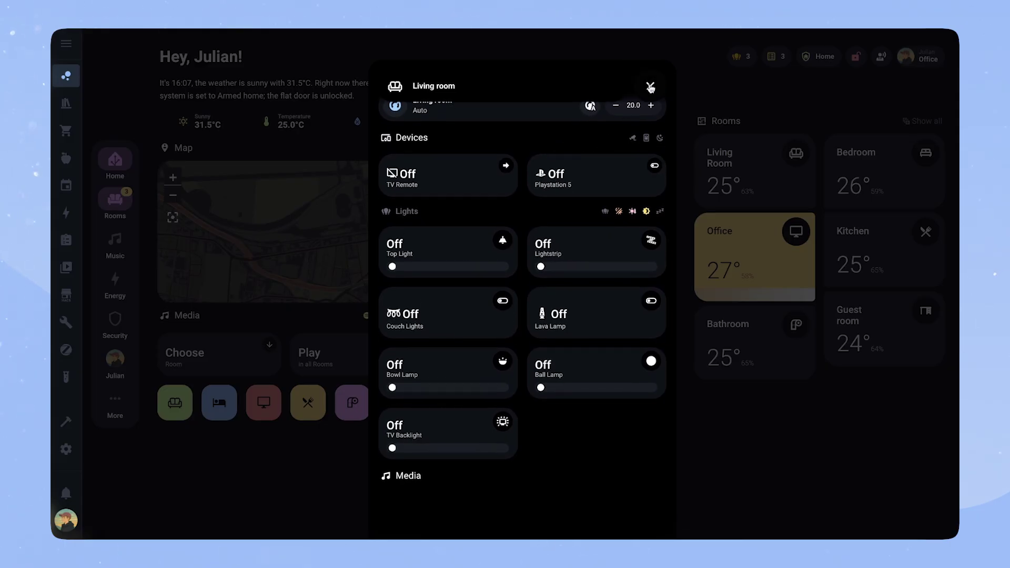
click(651, 88)
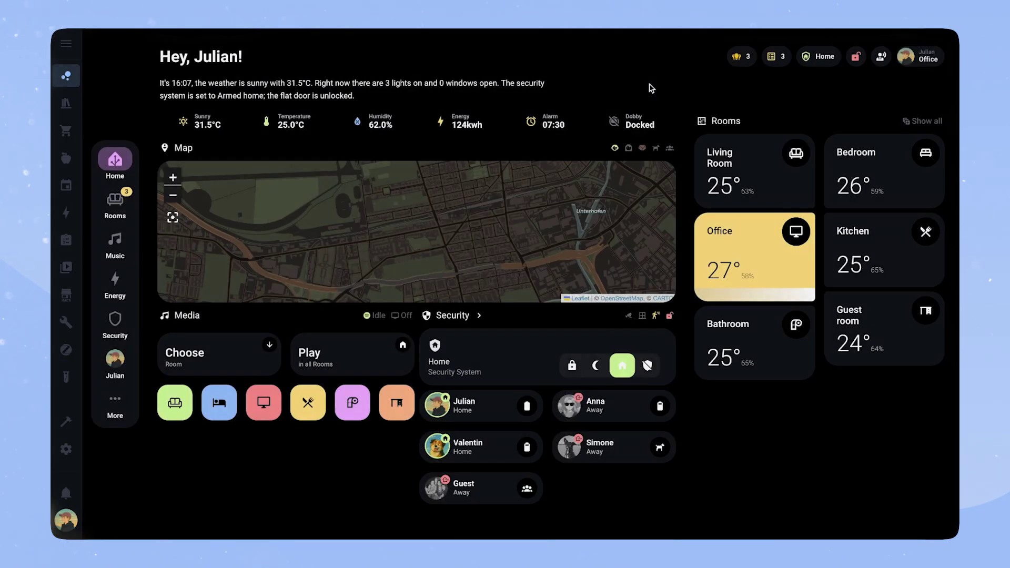
click(768, 182)
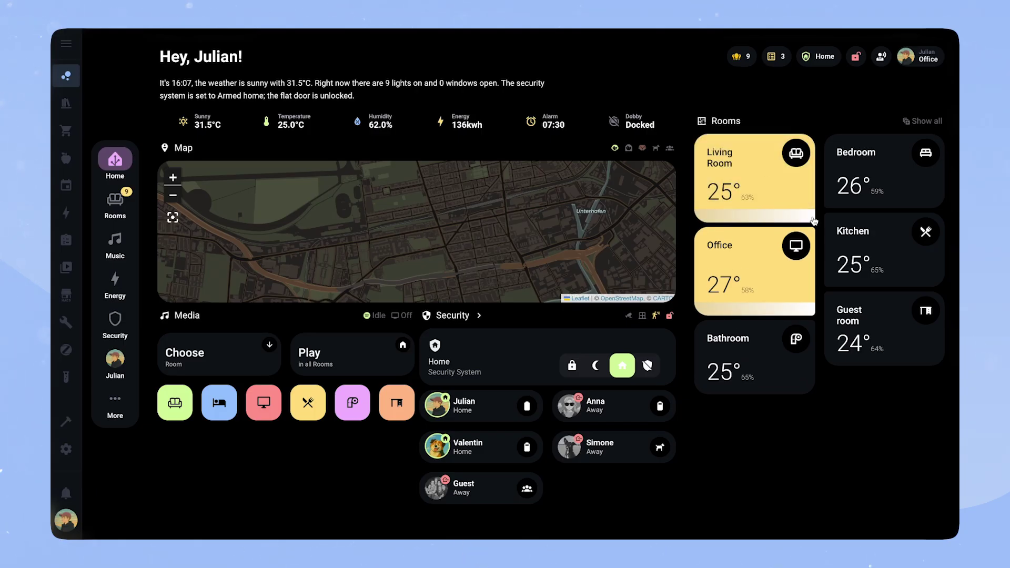
click(768, 193)
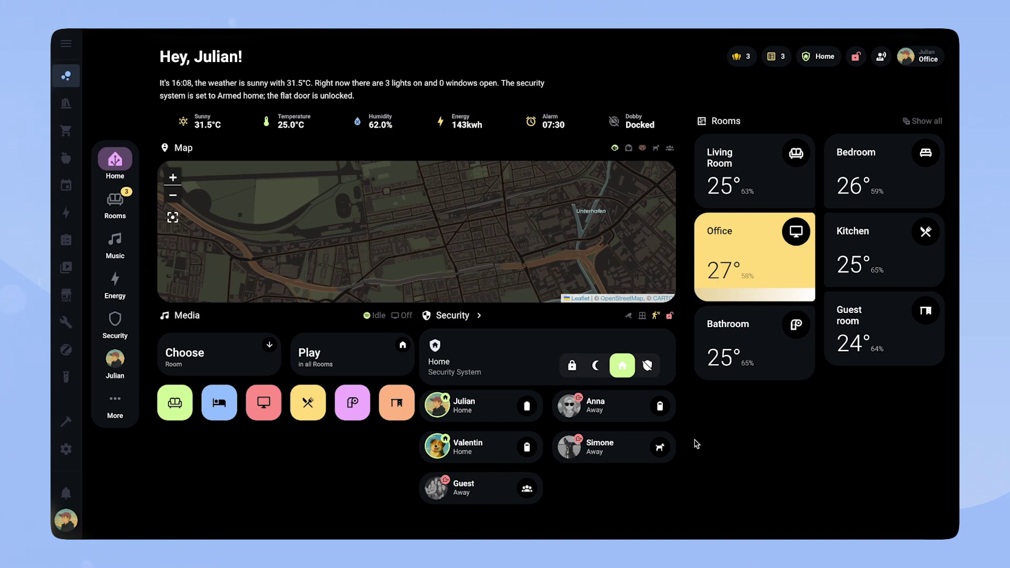
Step: Visit the Security view, then the Rooms section and its Living room popup
click(465, 317)
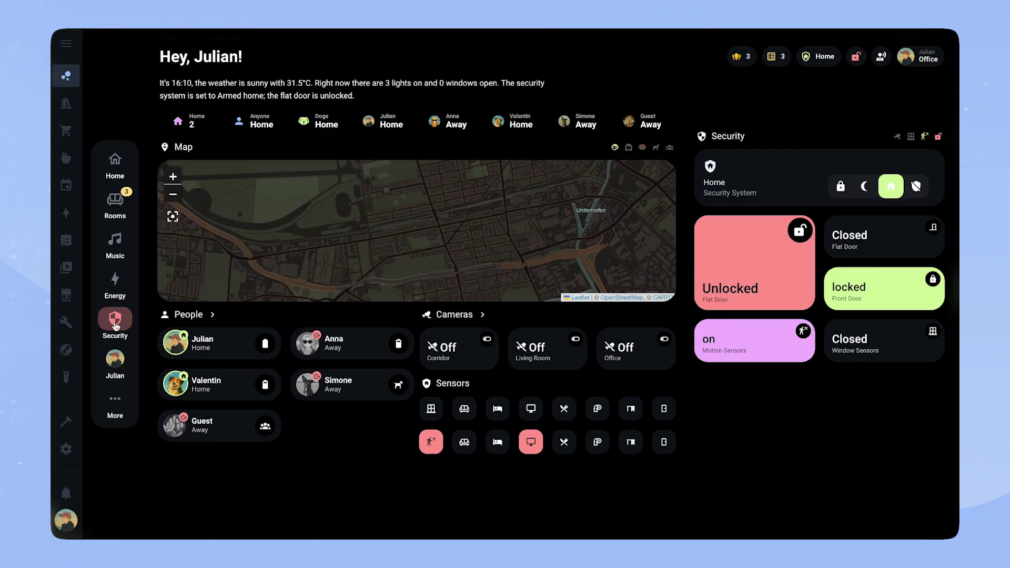
click(125, 221)
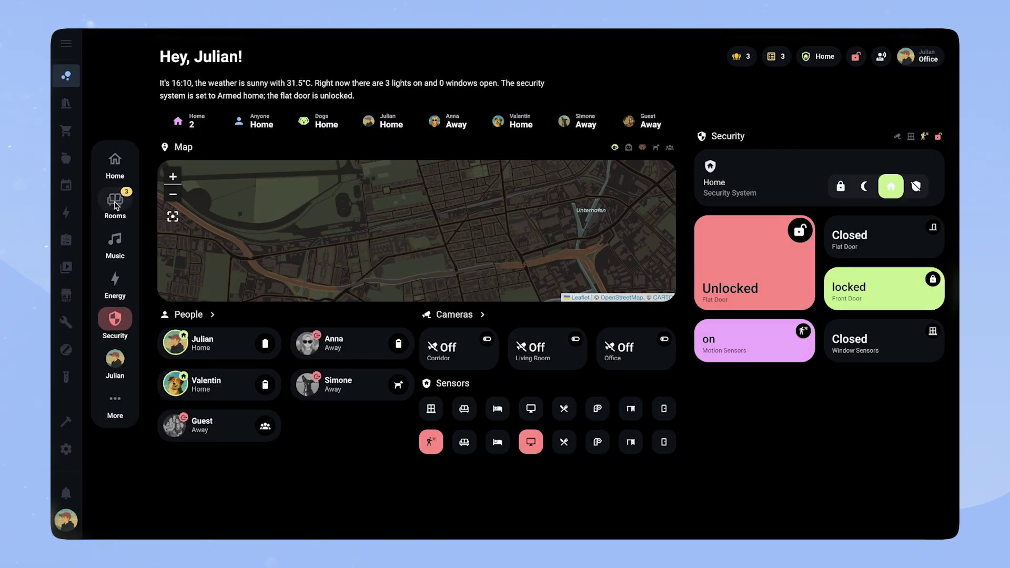
click(176, 209)
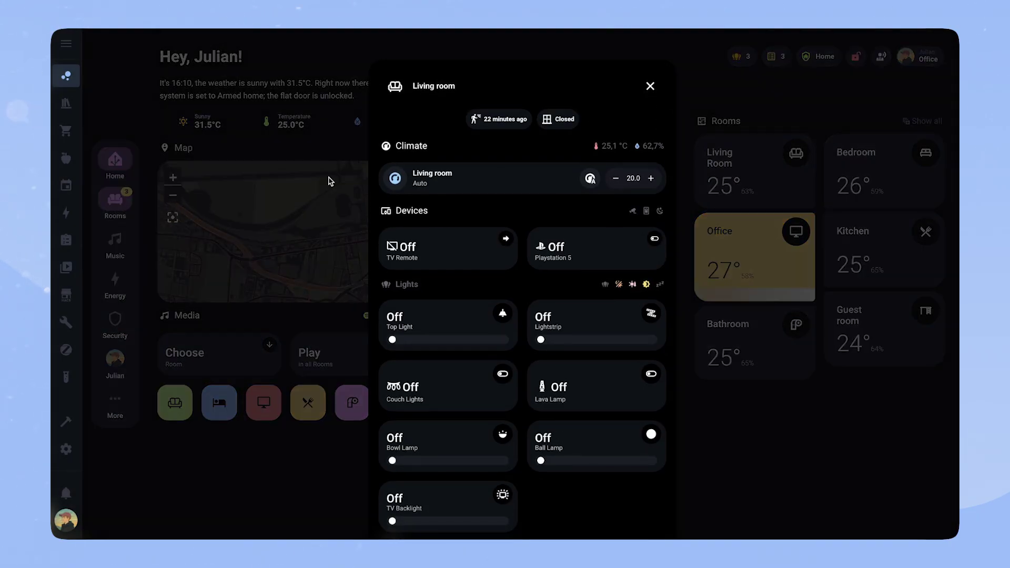
click(656, 92)
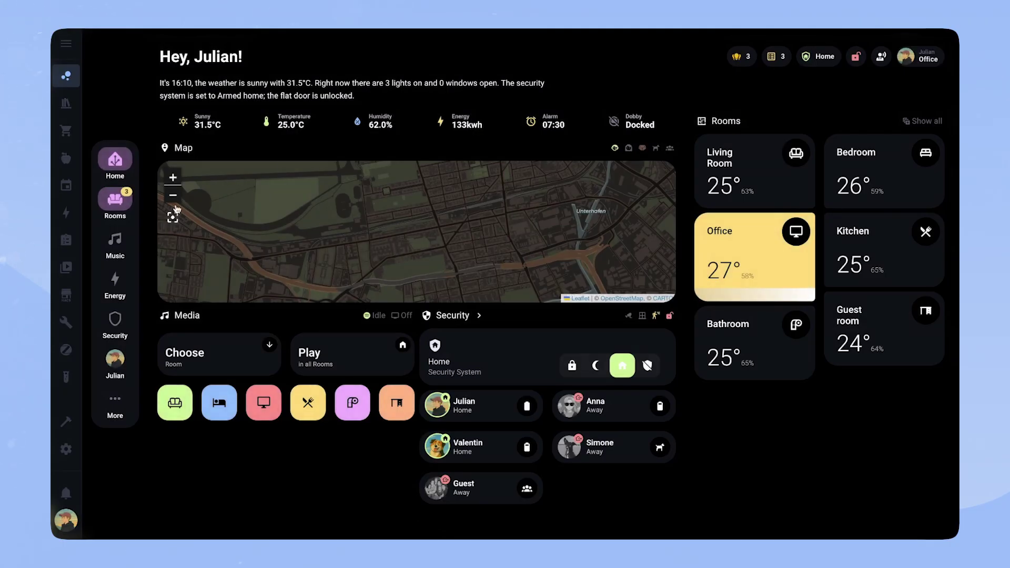
Step: View the Music Assistant page with its players and playlists, then return Home
click(114, 242)
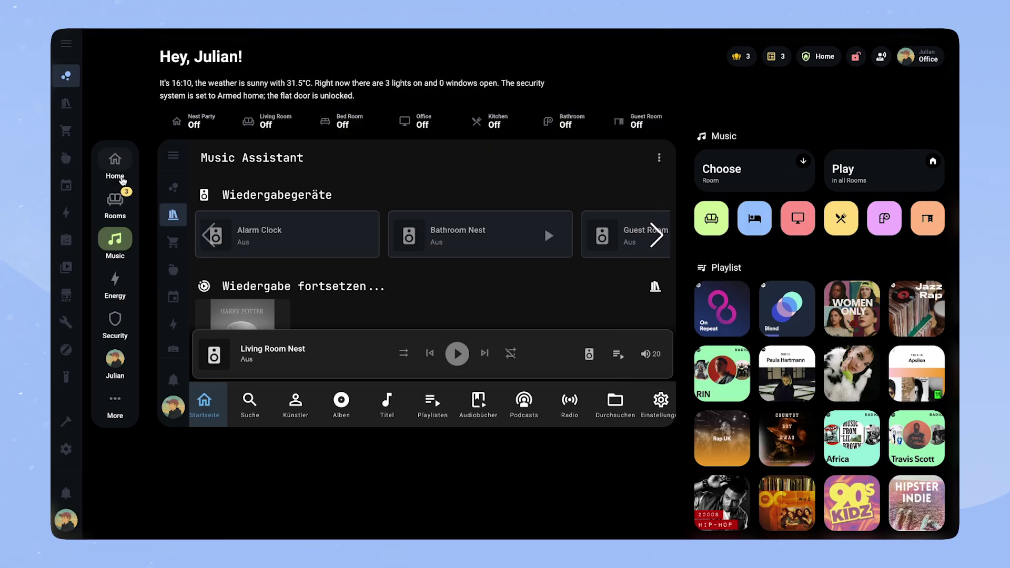
click(115, 167)
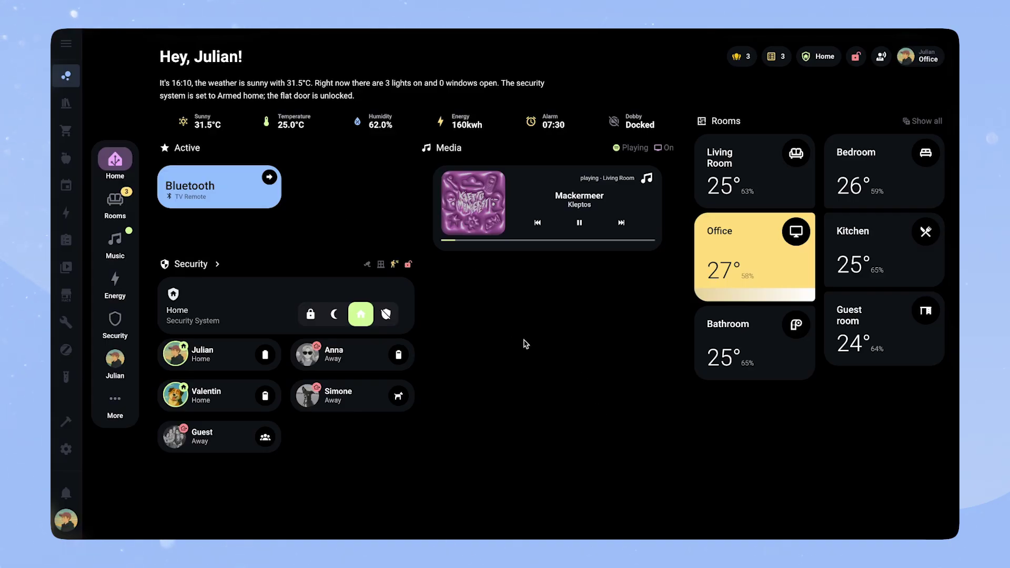
Step: View the Energy overview, then show the personal panel with ÖPNV tickets, alarm and chores
click(115, 281)
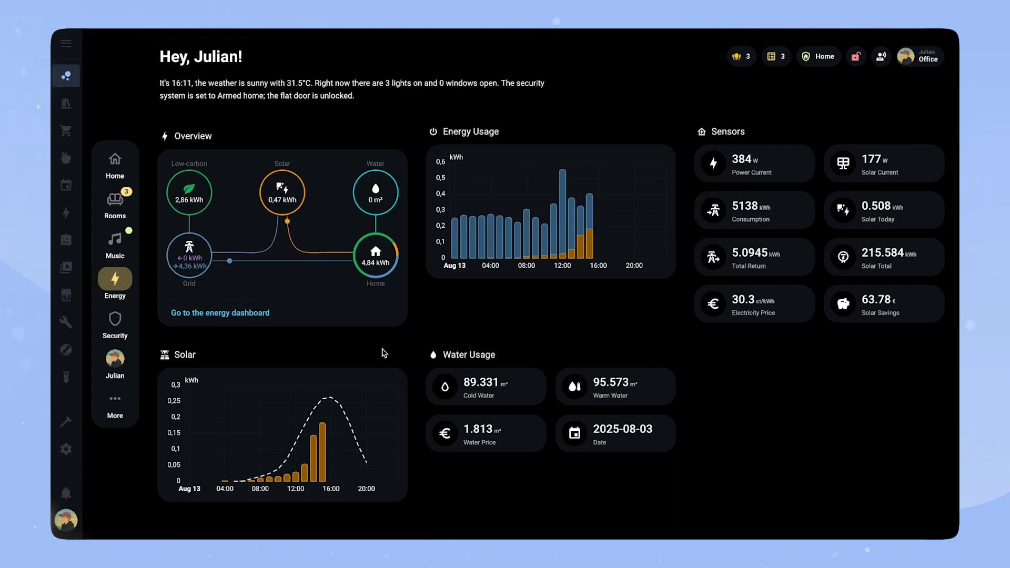
click(114, 360)
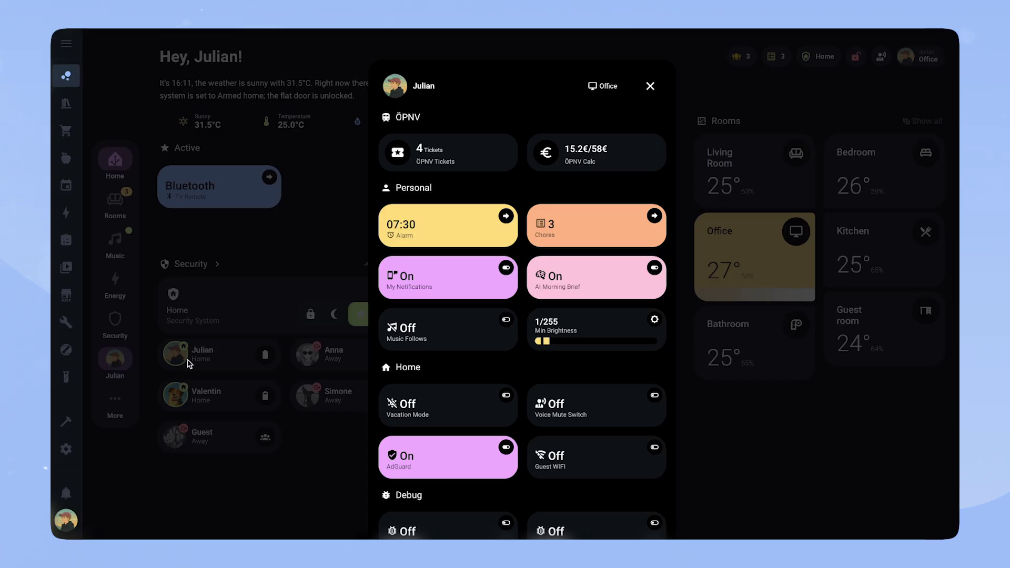
Step: Close the personal popup and switch to the Server view via More
click(652, 86)
click(132, 405)
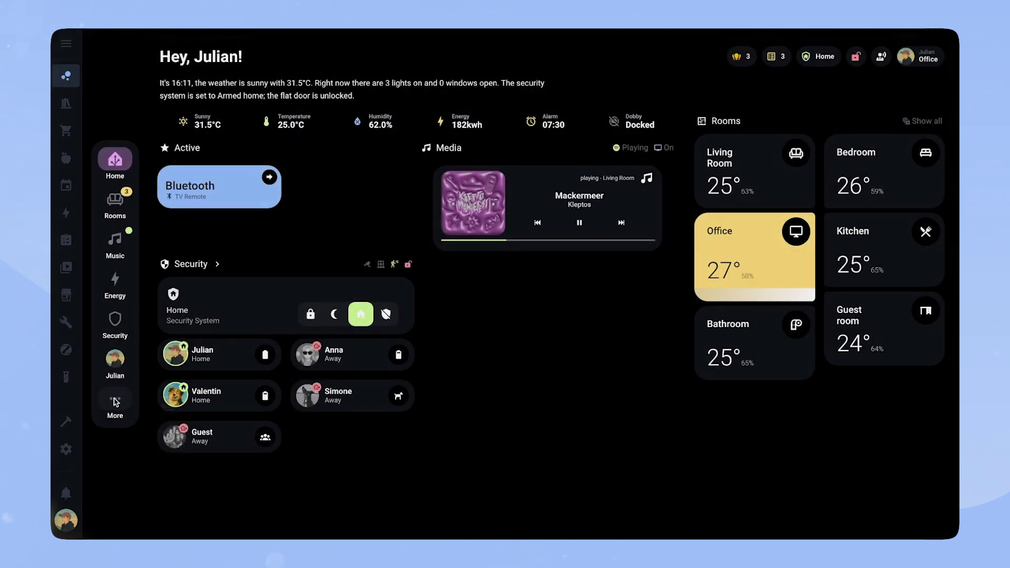
click(169, 405)
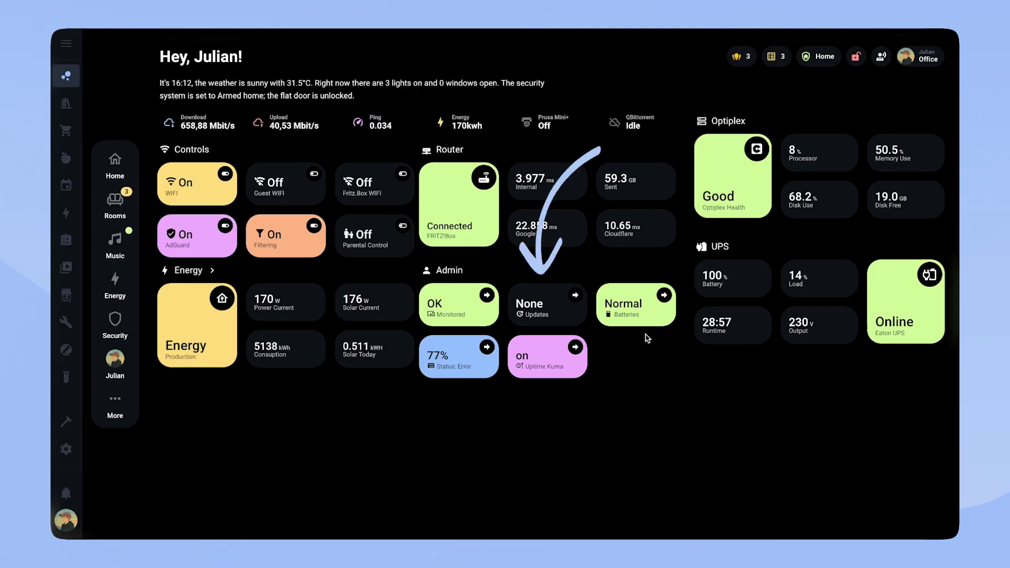
Step: Review the monitored entities, available updates and battery levels, then show the extra pages row
click(459, 302)
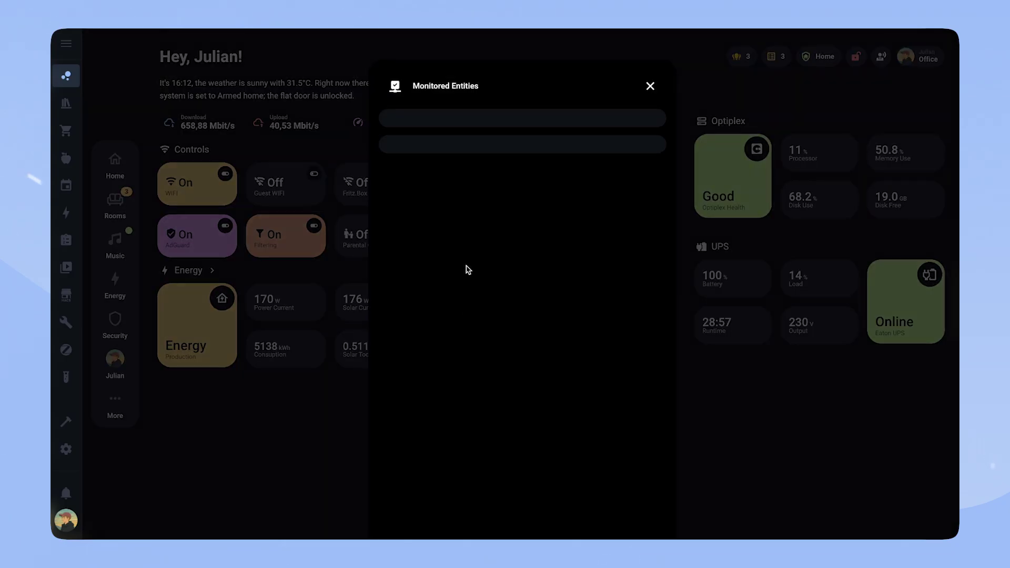
click(650, 87)
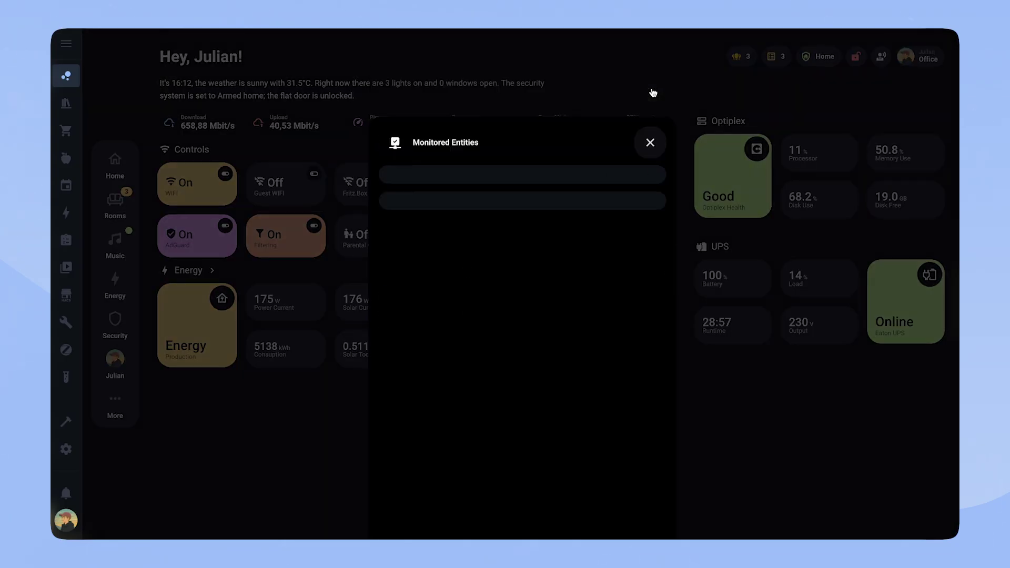
click(546, 304)
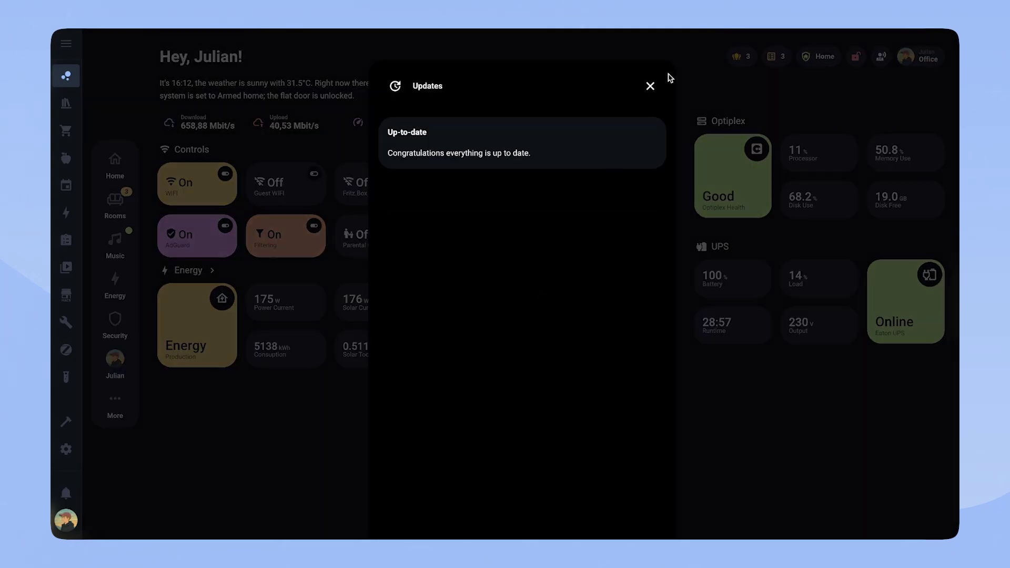
click(650, 86)
click(613, 297)
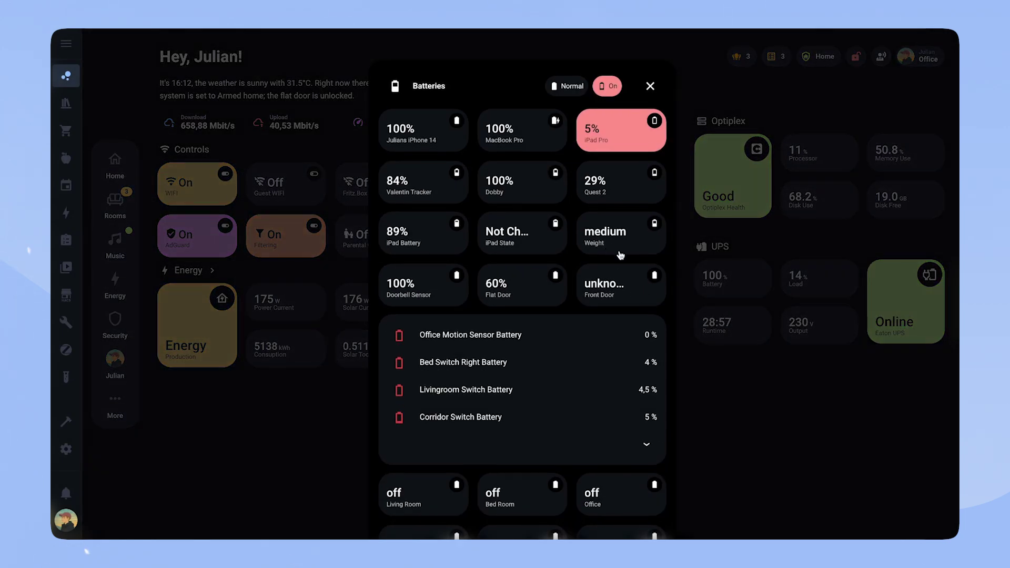
click(650, 86)
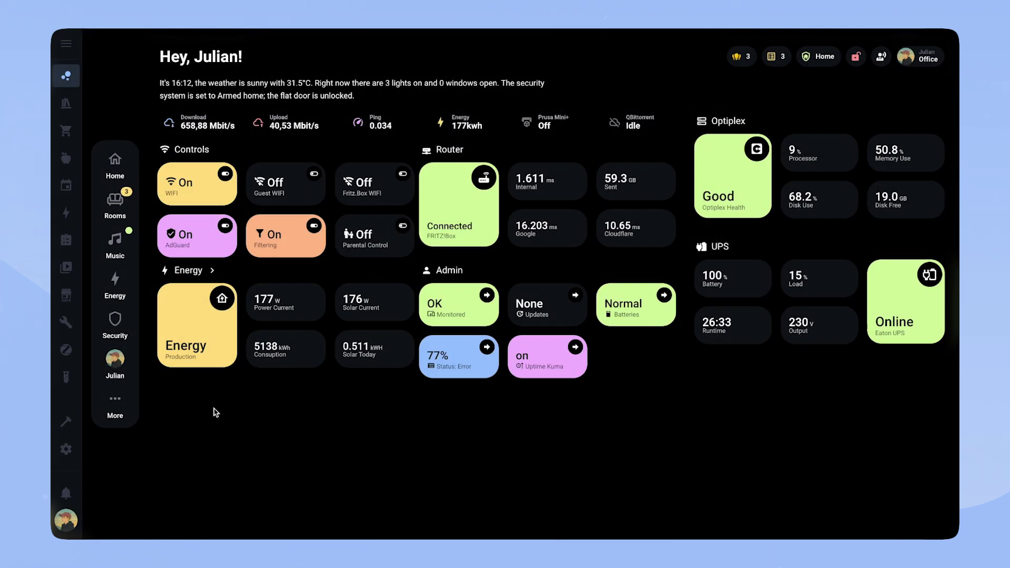
click(122, 405)
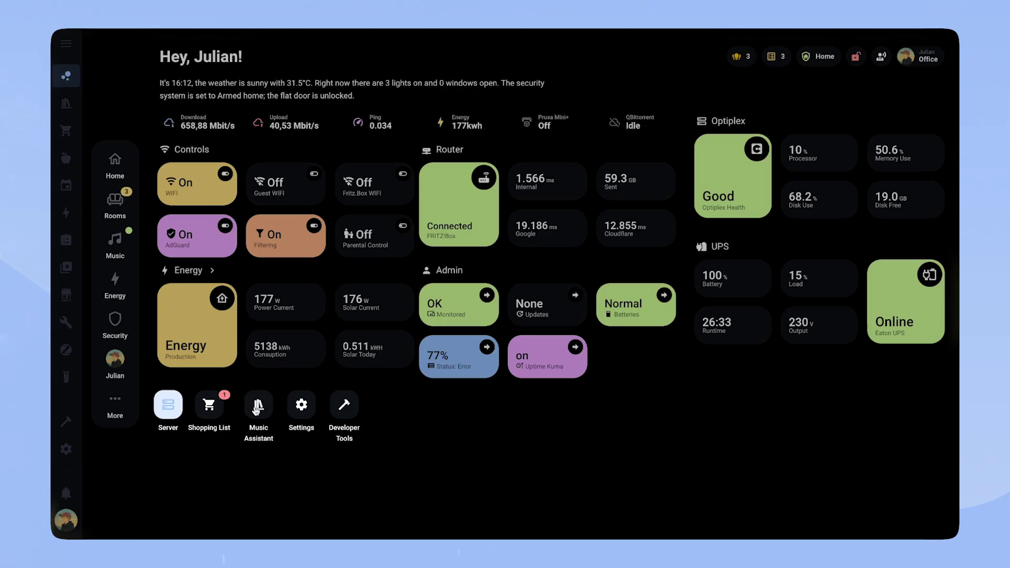
Step: Dismiss the extra pages row to return to the home dashboard
click(151, 409)
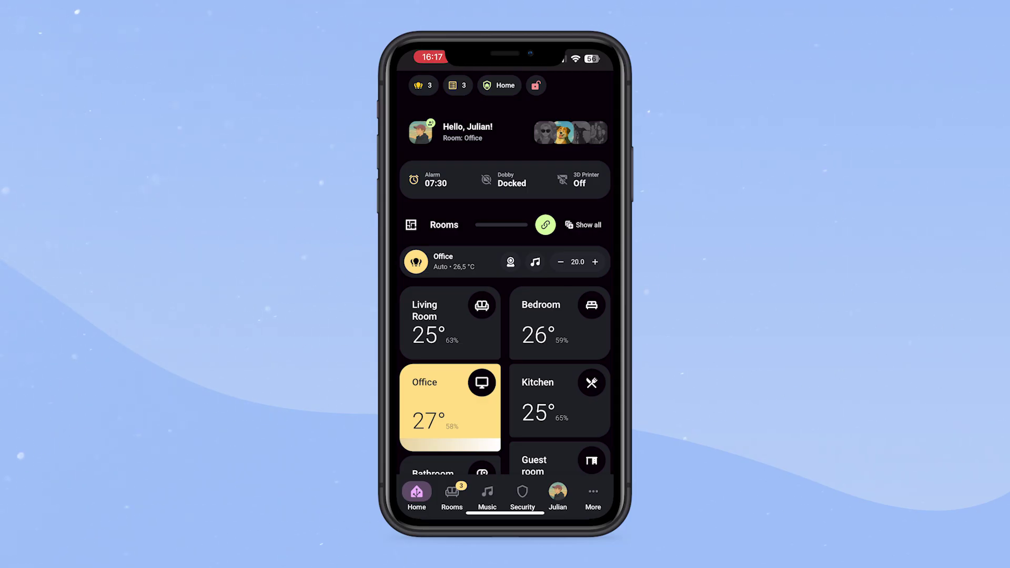
Step: Open the Living room sheet on the phone, scroll it, and swipe it away
scroll(505, 274, down, 2)
click(449, 242)
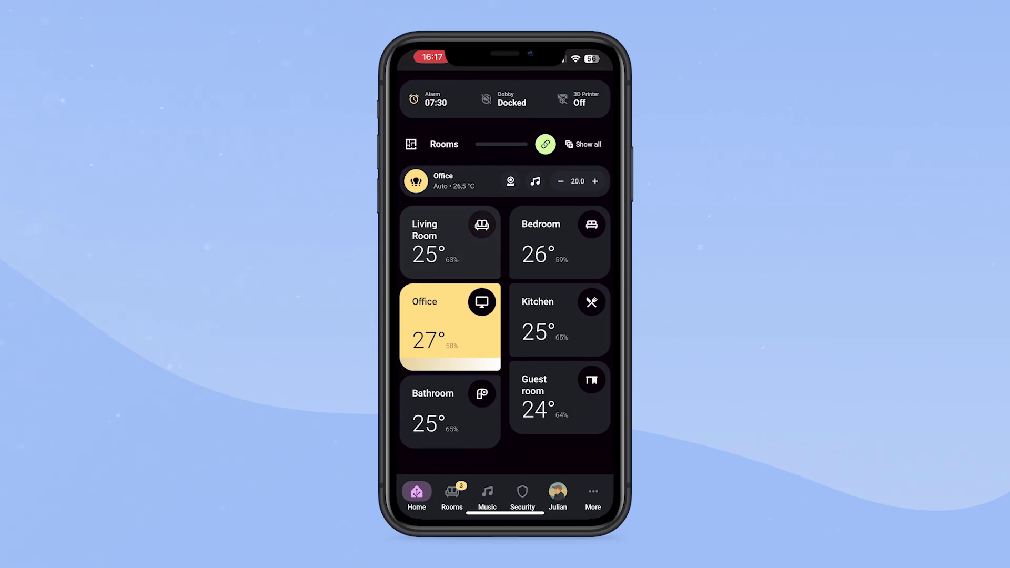
scroll(505, 315, down, 5)
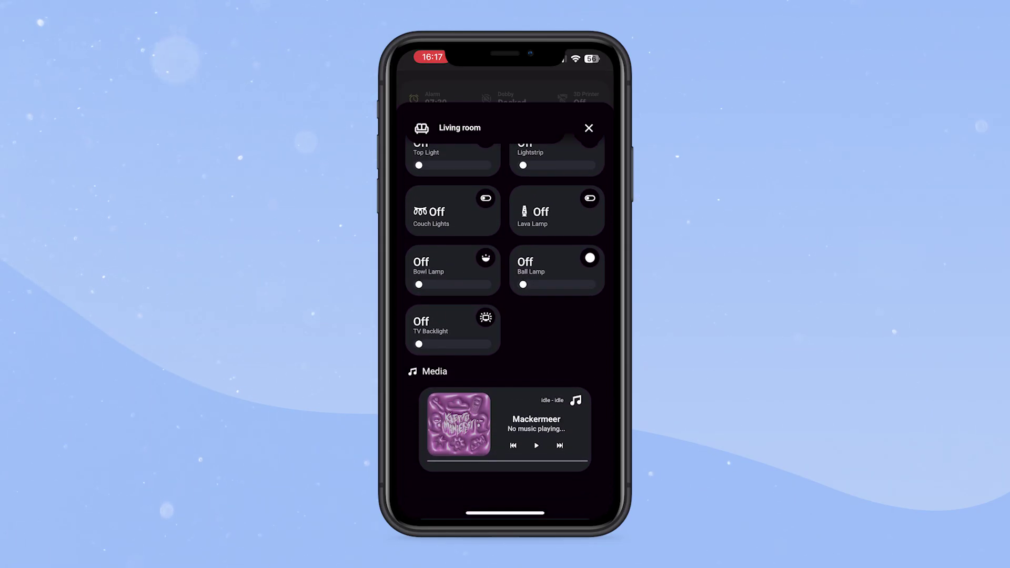
drag(505, 128, 505, 502)
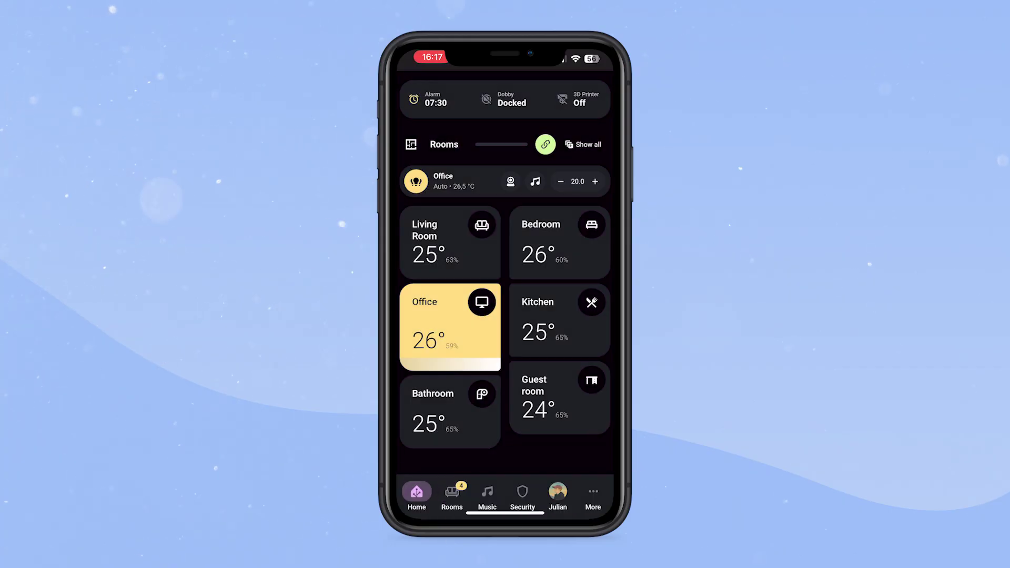
Step: Browse the mobile Music screen with Mackermeer playing in the Office and its playlists
click(487, 494)
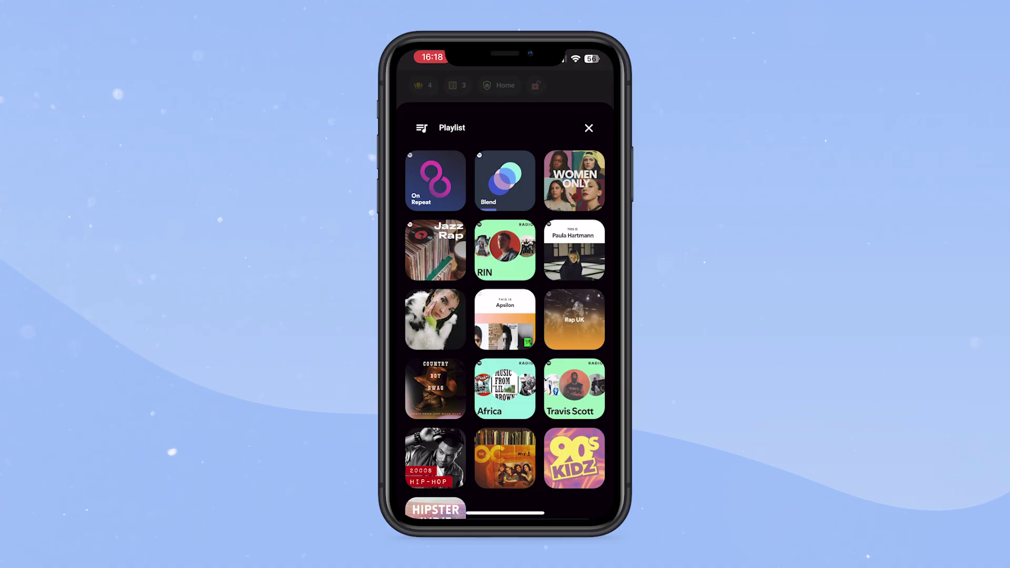
scroll(504, 316, down, 3)
scroll(505, 315, up, 5)
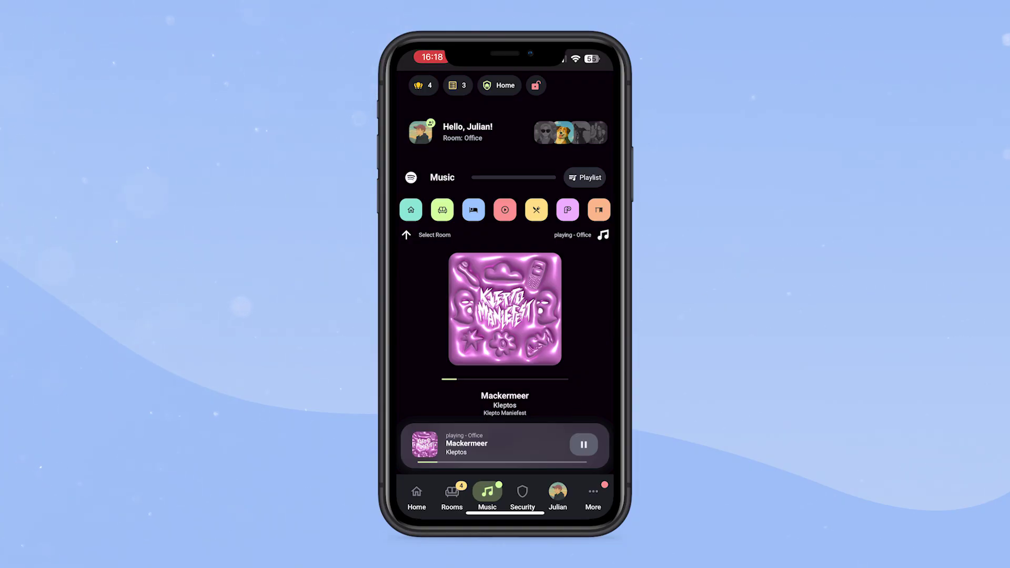
click(522, 494)
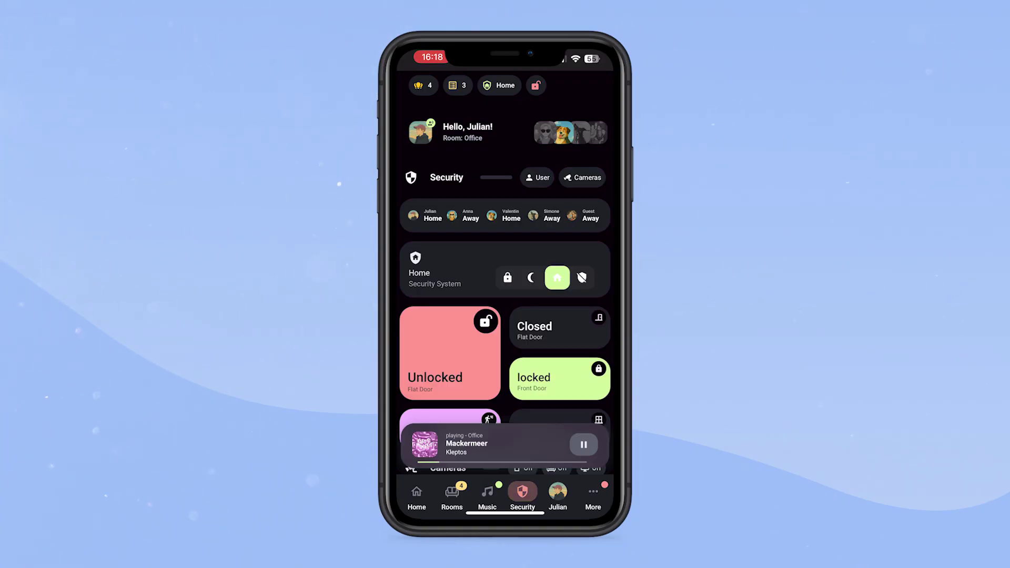
Step: Scroll through the mobile Security tiles: alarm mode, door locks, sensors and cameras
scroll(505, 274, down, 2)
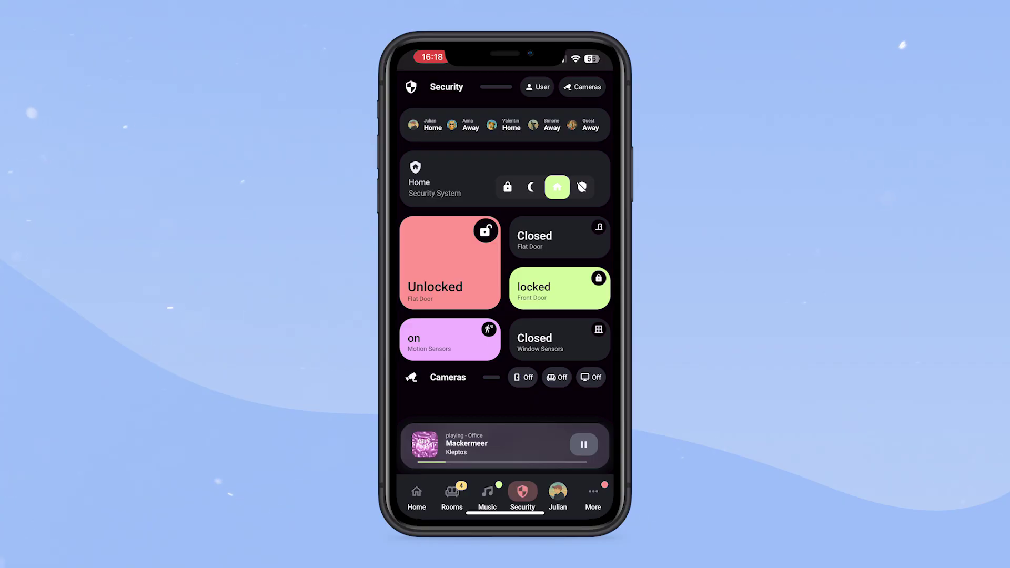
scroll(504, 263, up, 2)
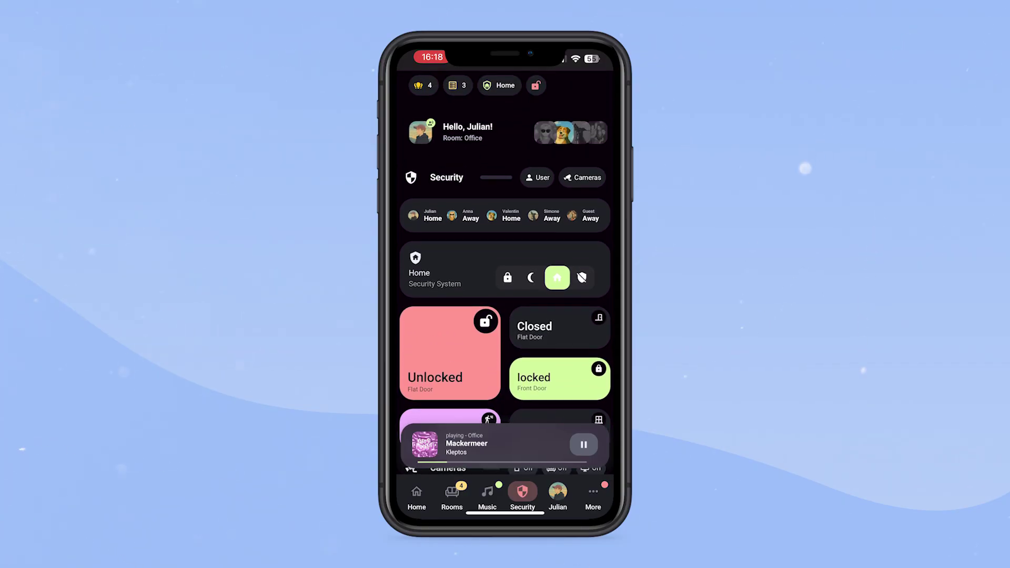